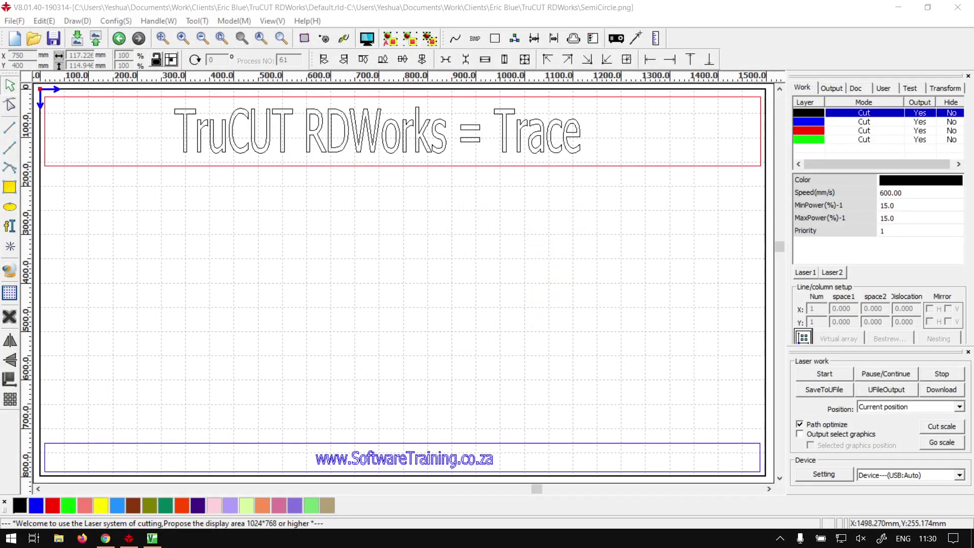
Bring the RDWorks window with the 'TruCUT RDWorks = Trace' title page to the front
left_click(507, 10)
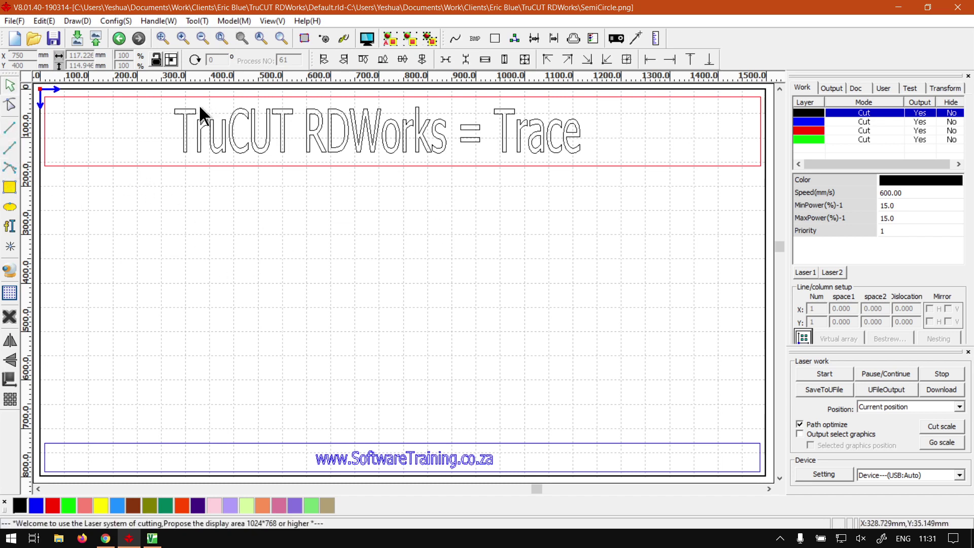
Import the SemiCircle image as the page's background image
left_click(13, 22)
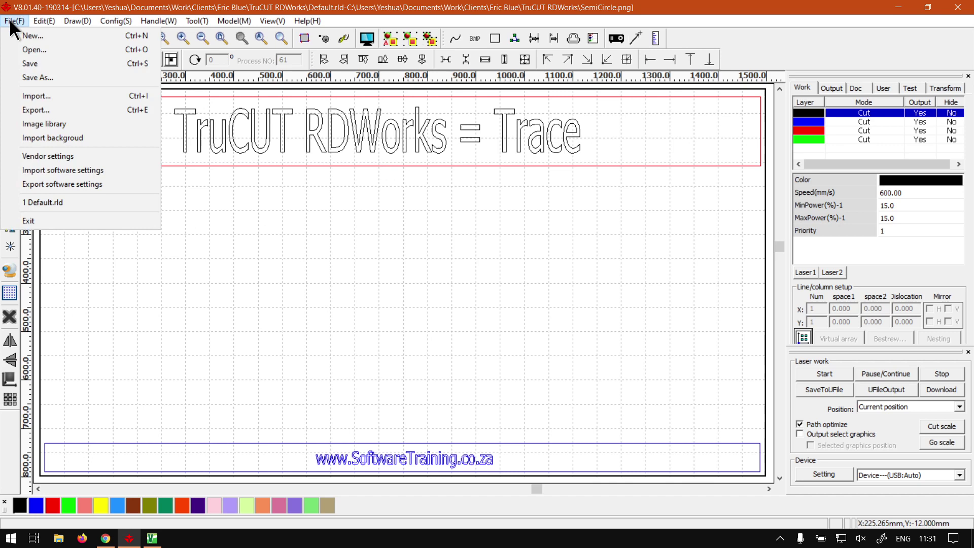
left_click(84, 137)
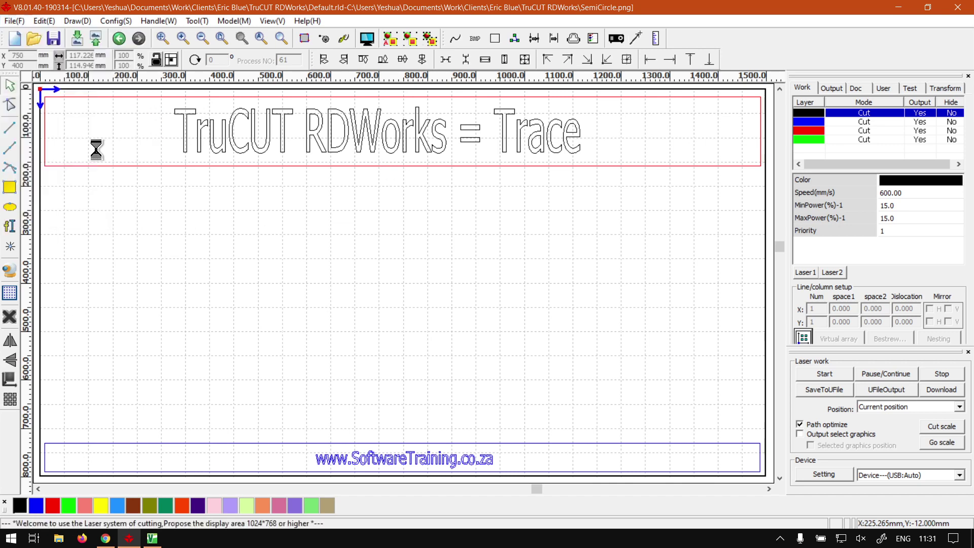
left_click(378, 267)
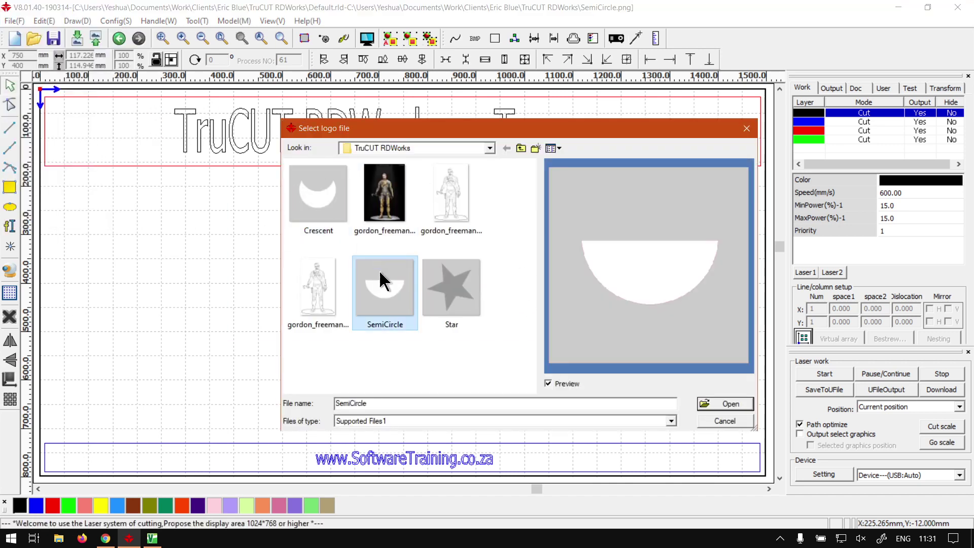
left_click(730, 404)
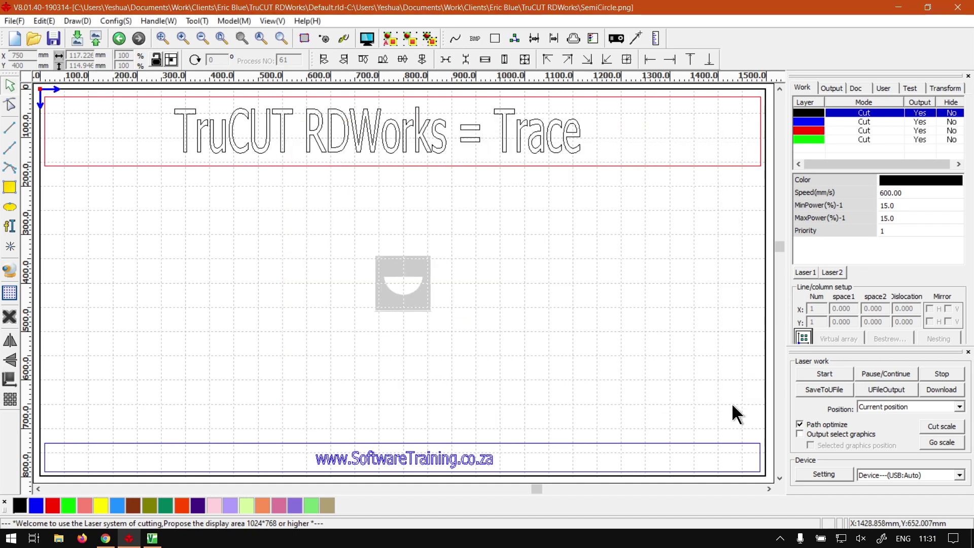
In Page Setting, resize the background image to 400 mm wide (392.222 mm), proportions locked
left_click(122, 22)
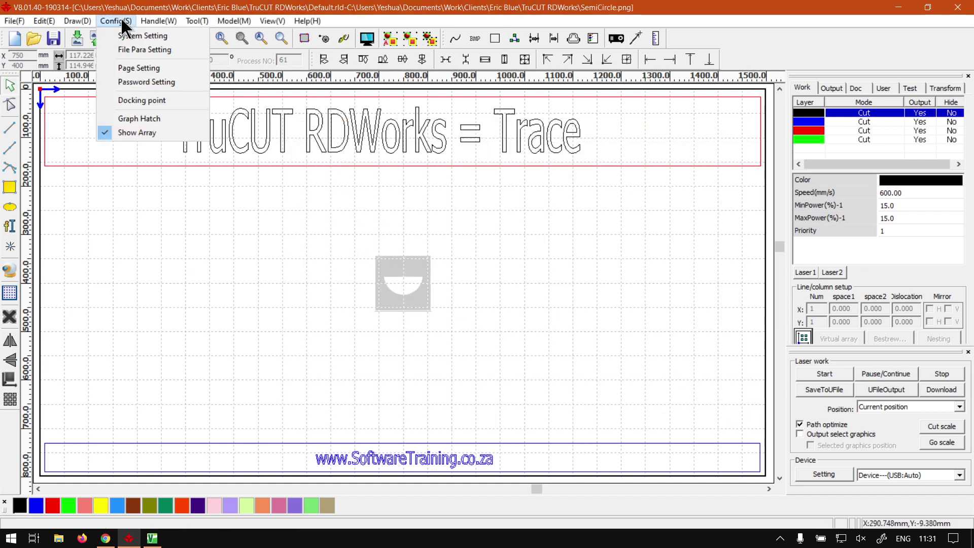
left_click(141, 68)
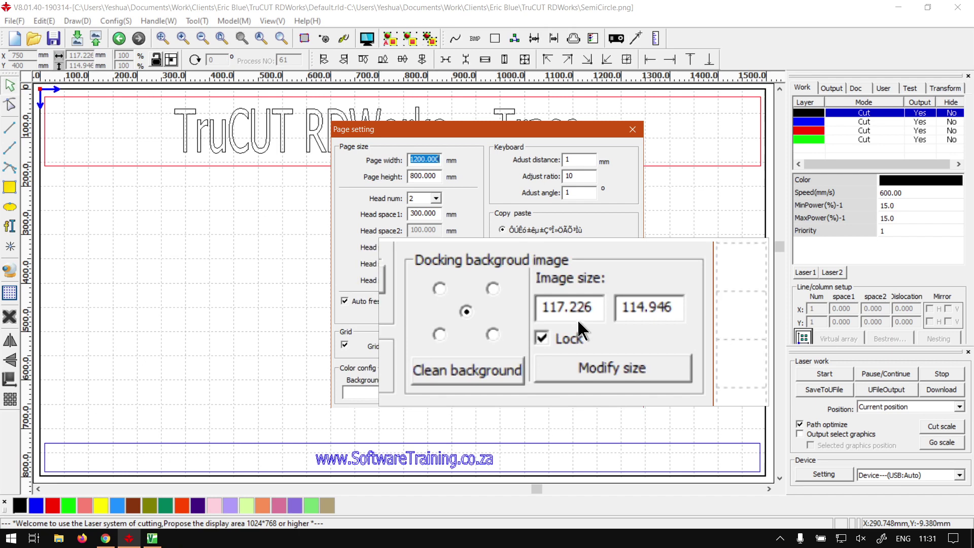
left_click(582, 316)
left_click_drag(582, 315, 545, 314)
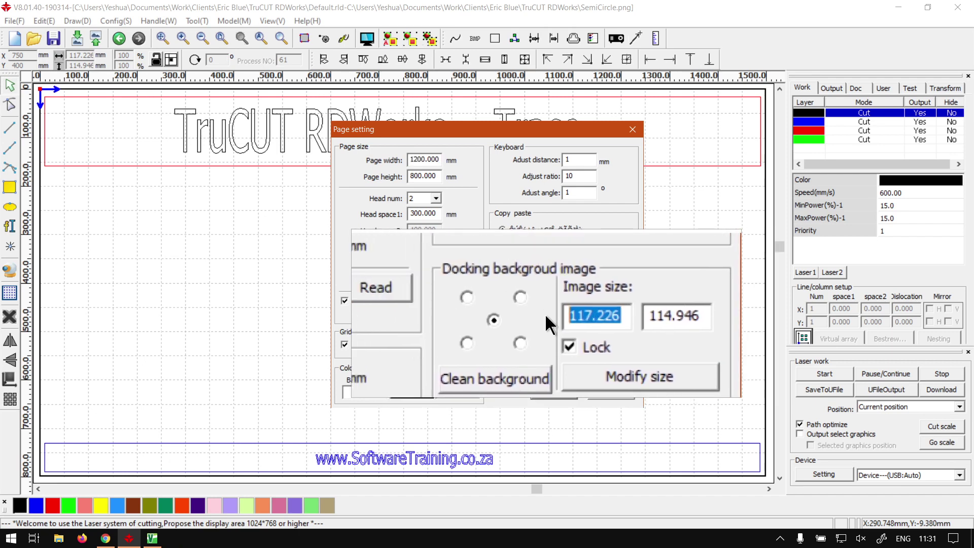
type("400")
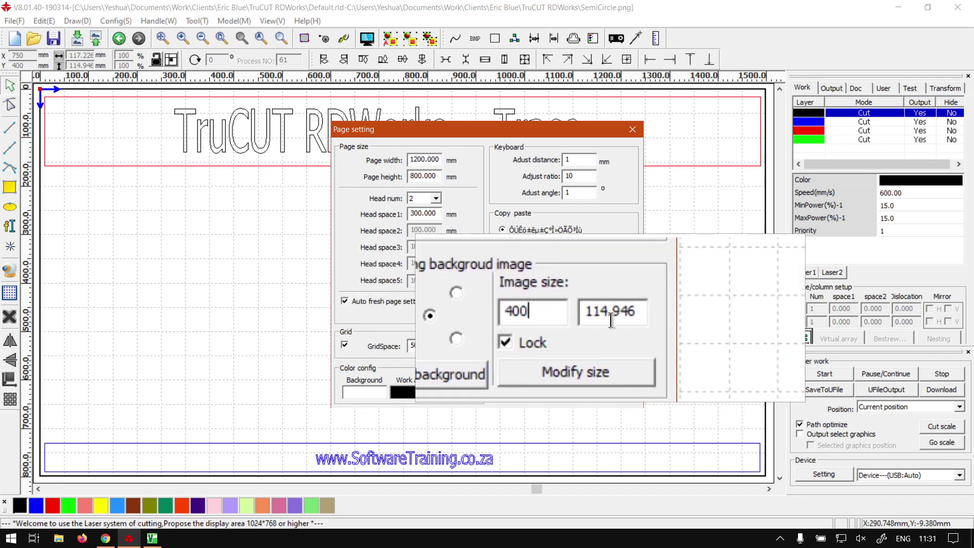
left_click(616, 350)
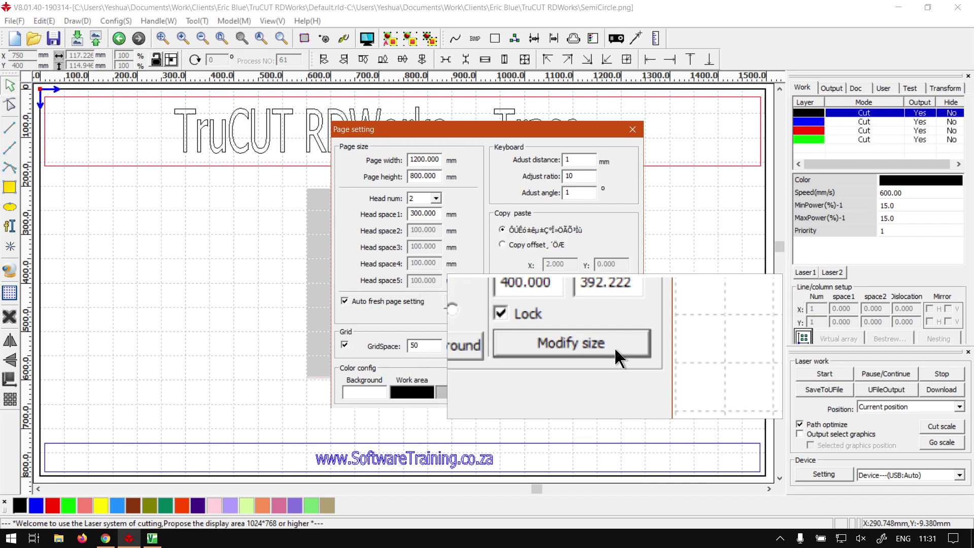
left_click(558, 390)
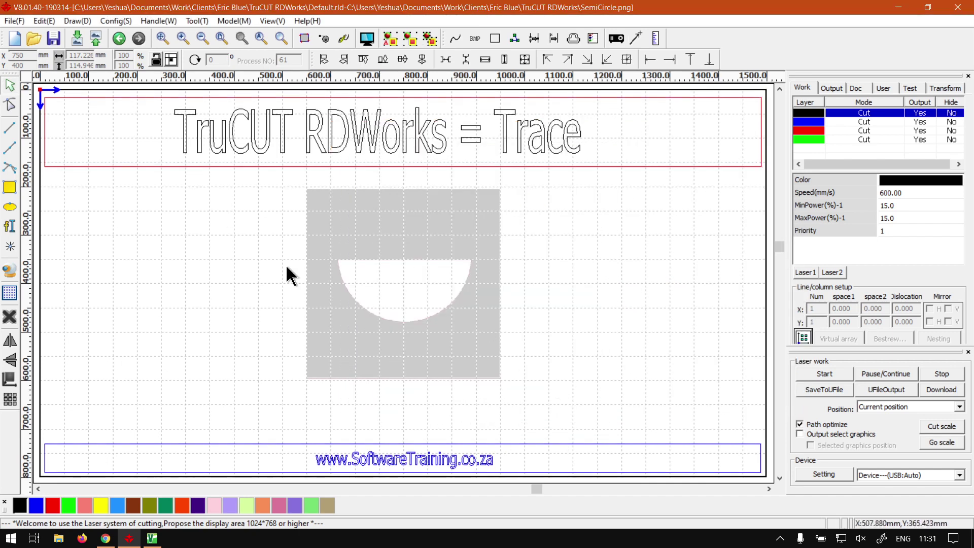
Zoom in on the semicircle background image so it fills the view
scroll(384, 284, "up", 5)
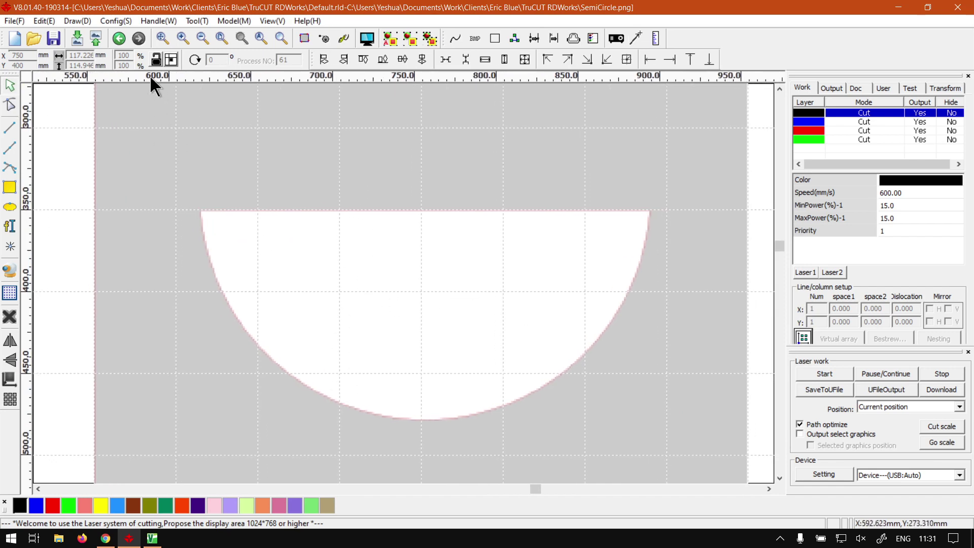
left_click(183, 38)
left_click(201, 38)
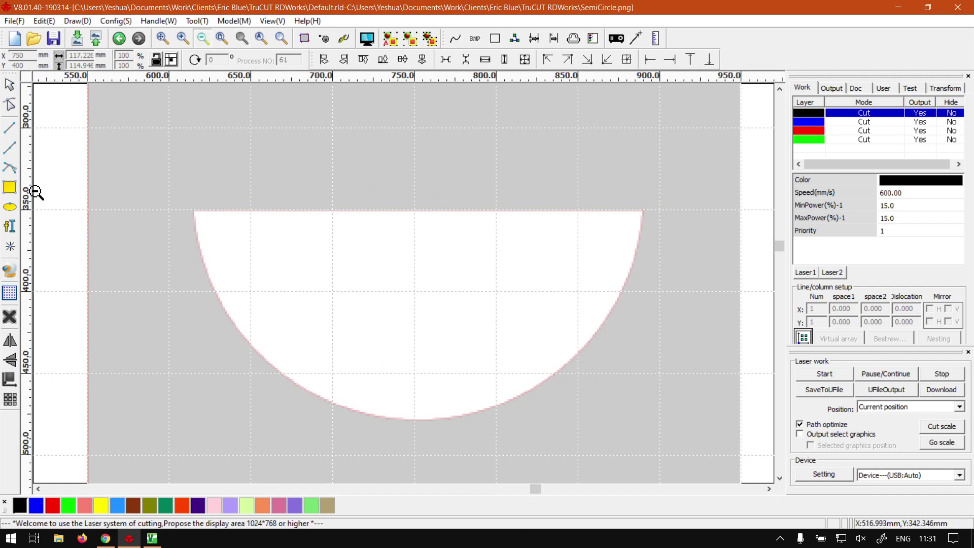
Draw a bezier curve from the top-left to top-right corner, bent along the arc's bottom
left_click(10, 152)
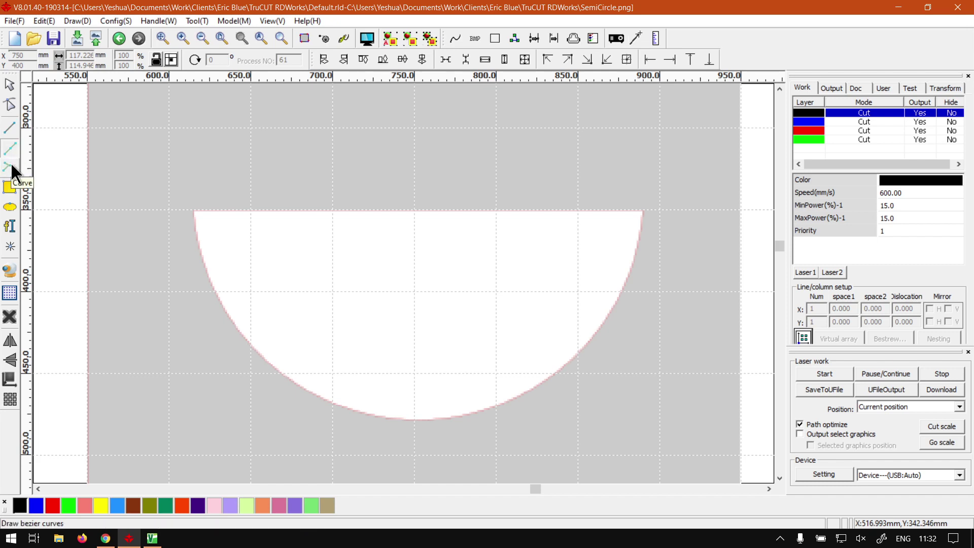
left_click(10, 164)
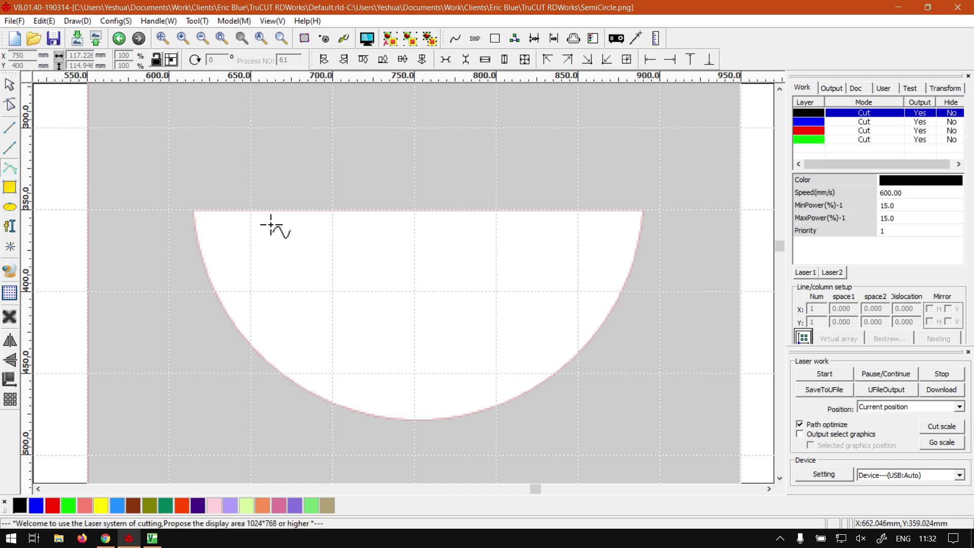
left_click(194, 209)
left_click(642, 211)
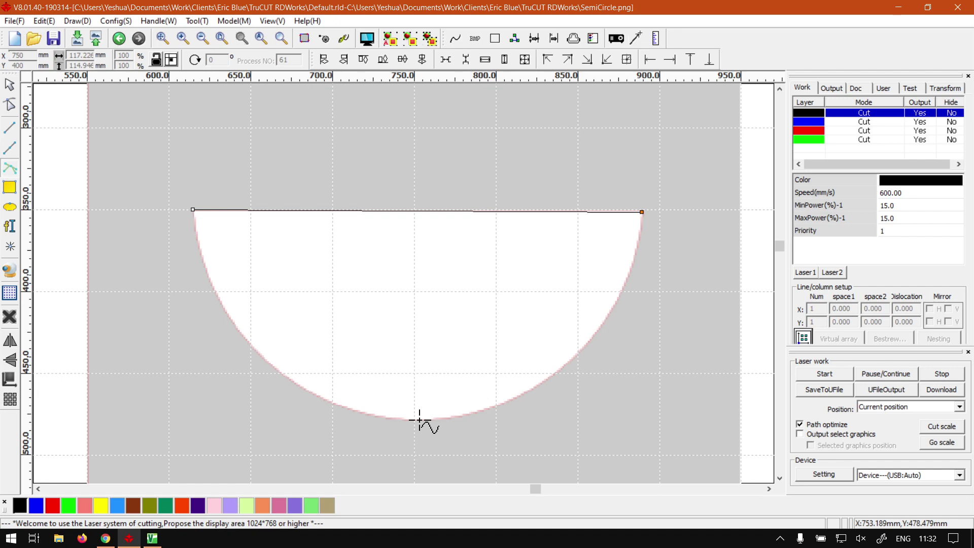
left_click_drag(419, 419, 216, 419)
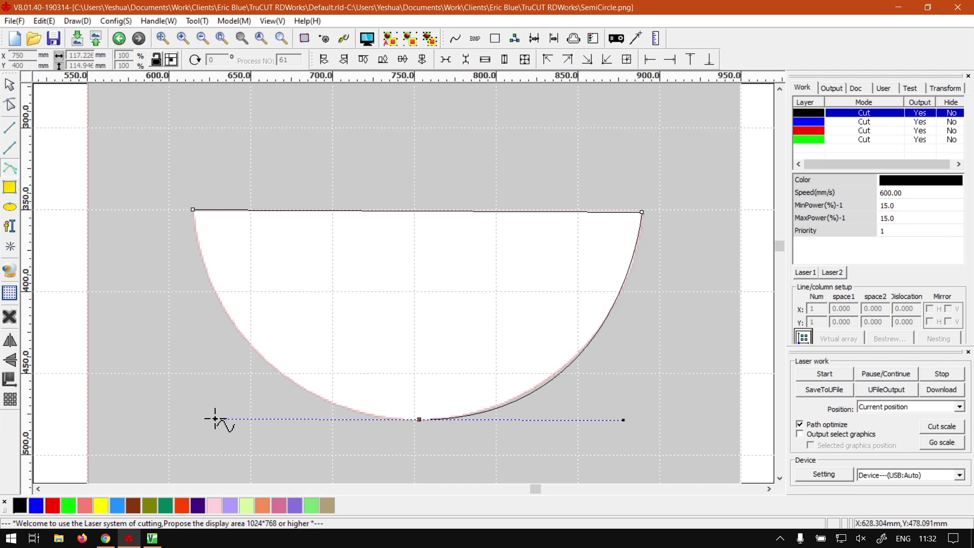
Node-edit the curve's left end onto the semicircle's top-left corner, then fit the page in view
left_click(194, 209)
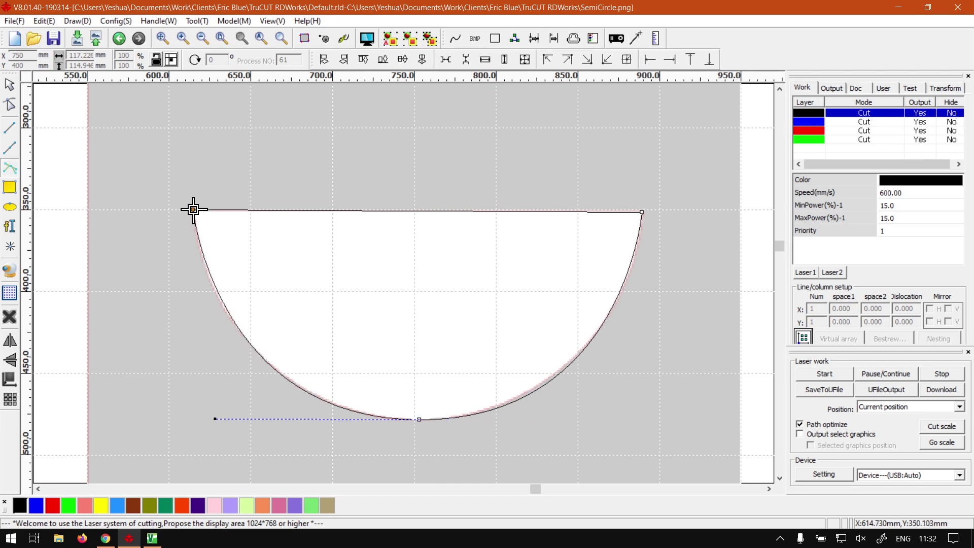
left_click(9, 106)
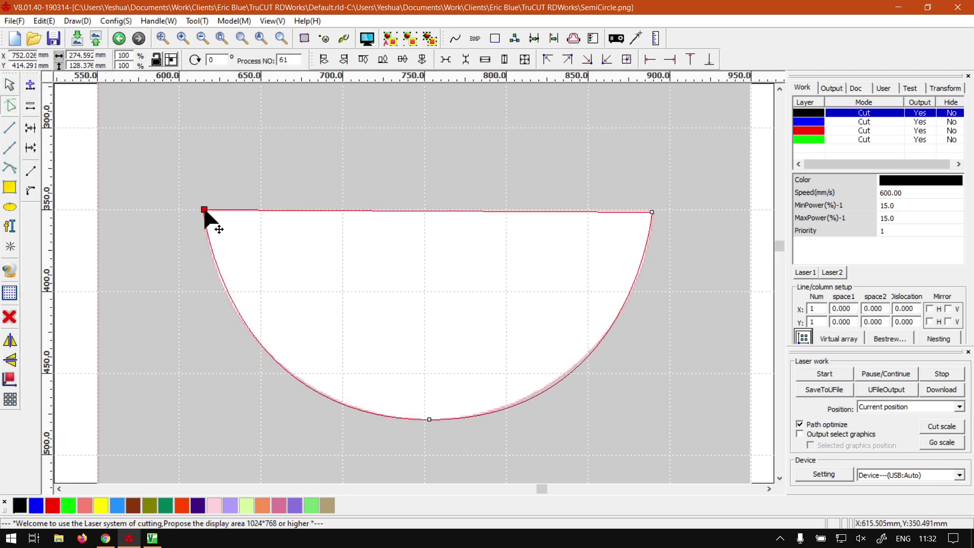
mouse_move(205, 210)
left_mouse_down()
mouse_move(200, 199)
mouse_move(203, 211)
left_mouse_up()
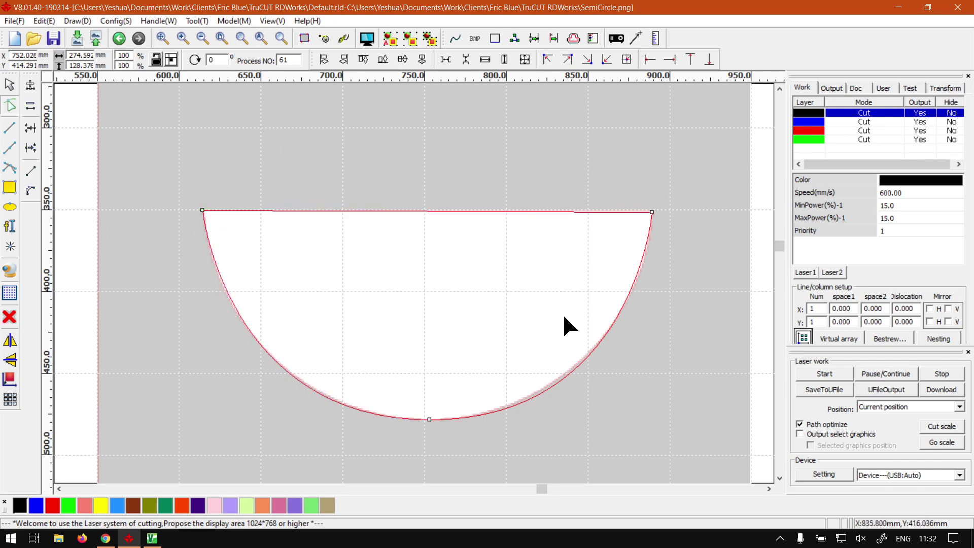
left_click(11, 86)
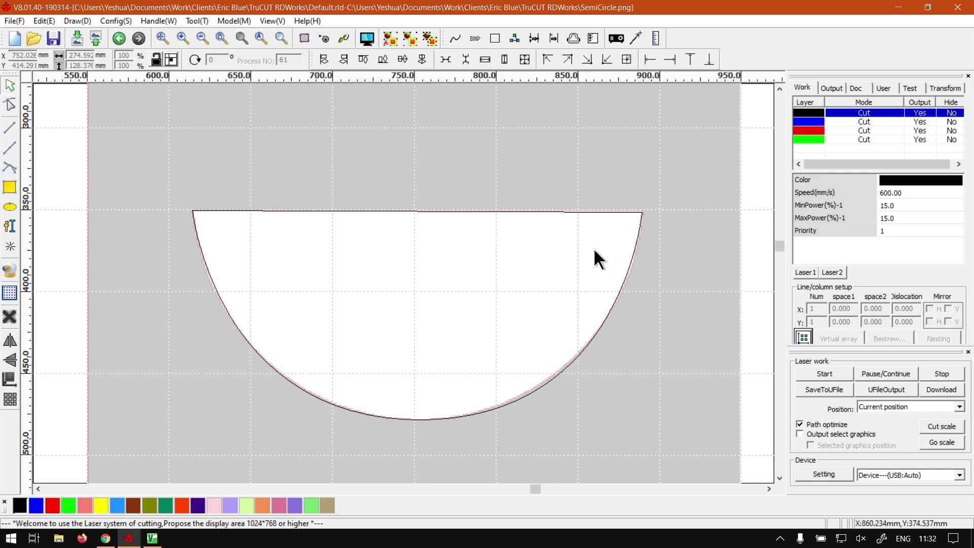
scroll(592, 248, "down", 2)
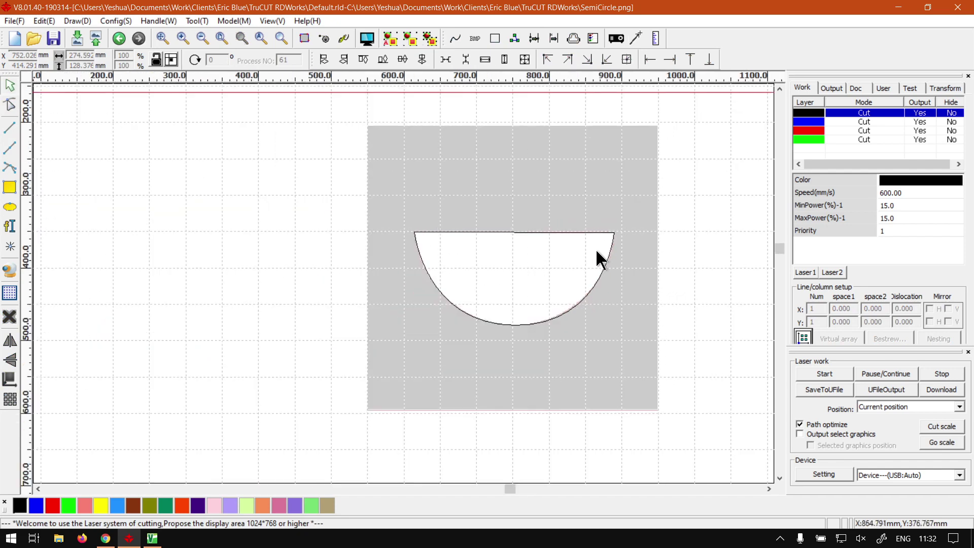
scroll(665, 244, "down", 2)
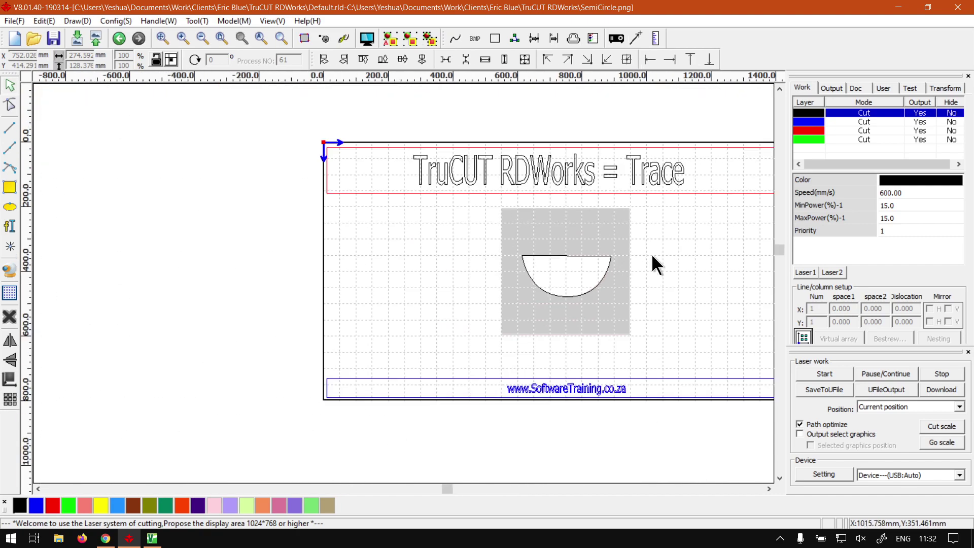
scroll(659, 249, "up", 1)
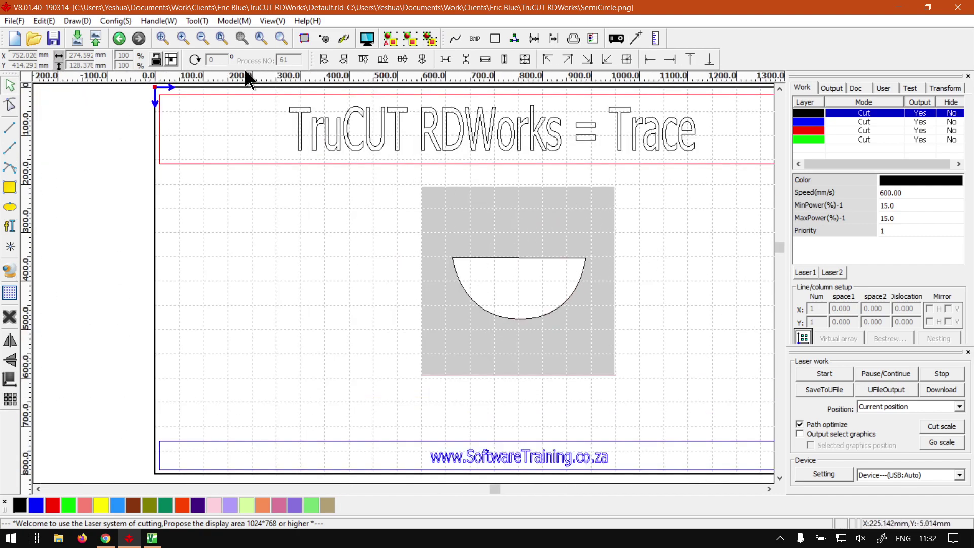
left_click(217, 36)
Clean the background in Page Setting, then marquee-select and deselect the semicircle curve
left_click(113, 21)
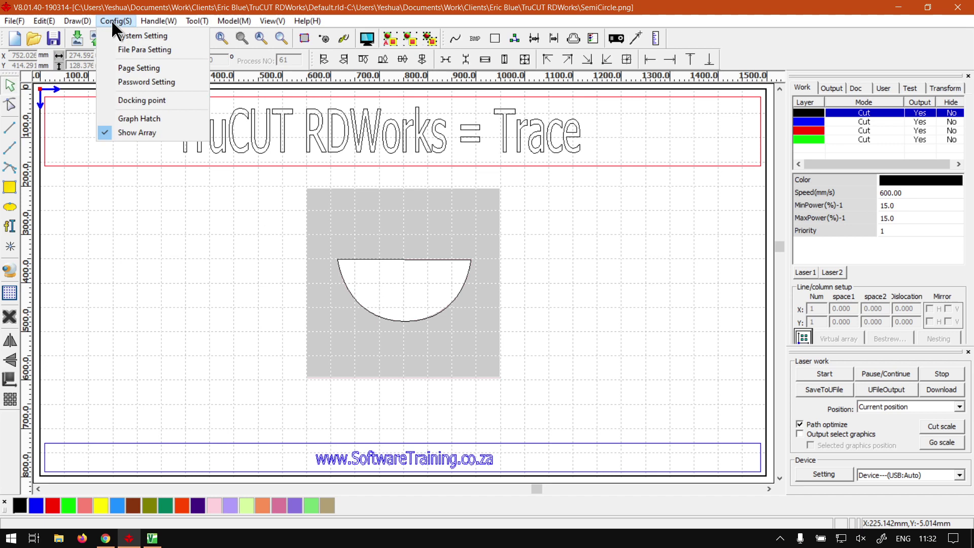
left_click(165, 69)
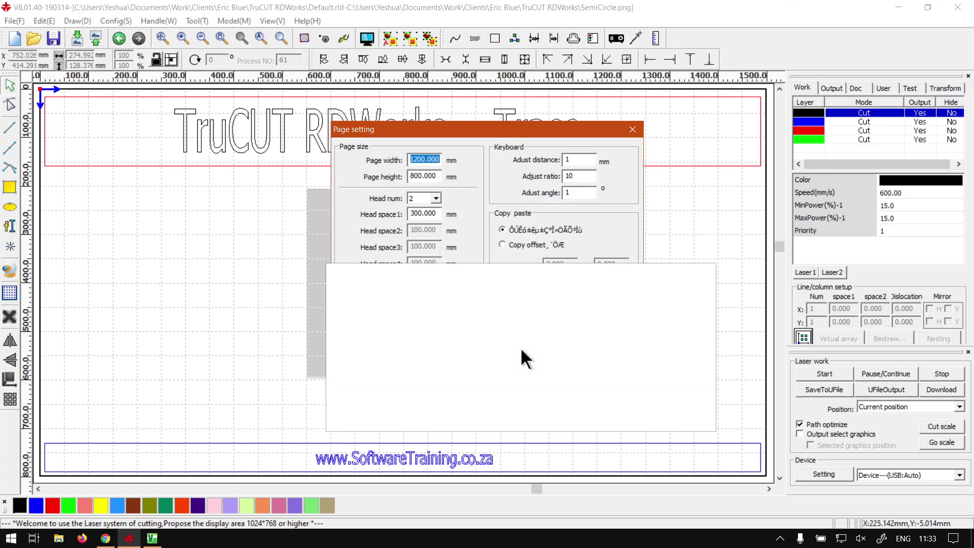
left_click(521, 349)
left_click(555, 393)
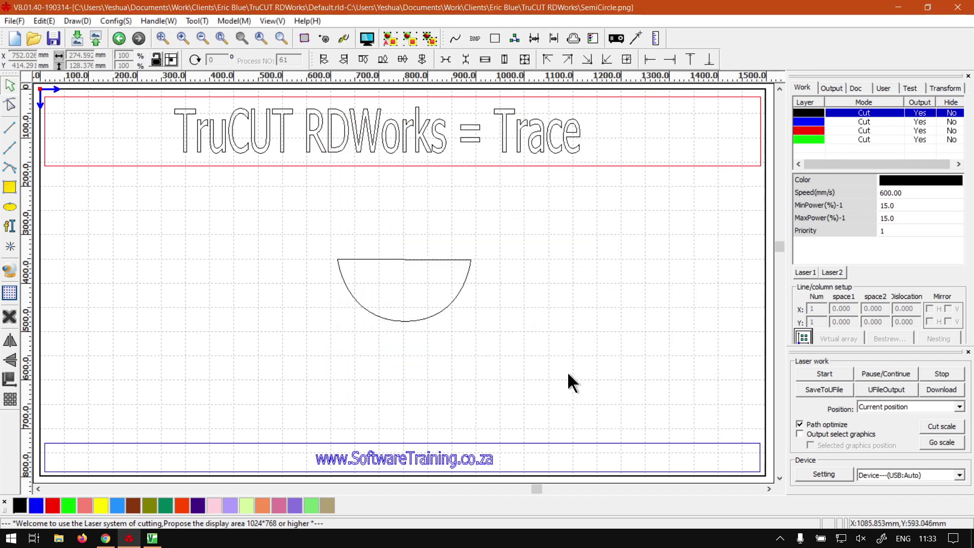
left_click_drag(510, 333, 268, 208)
left_click(554, 277)
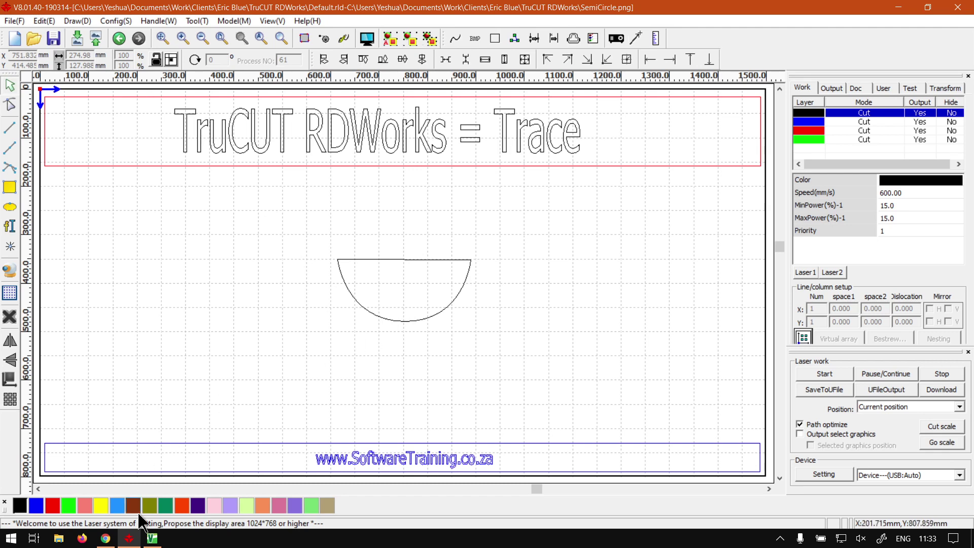
Switch to Chrome and browse the softwaretraining.co.za homepage's training video posts
left_click(105, 539)
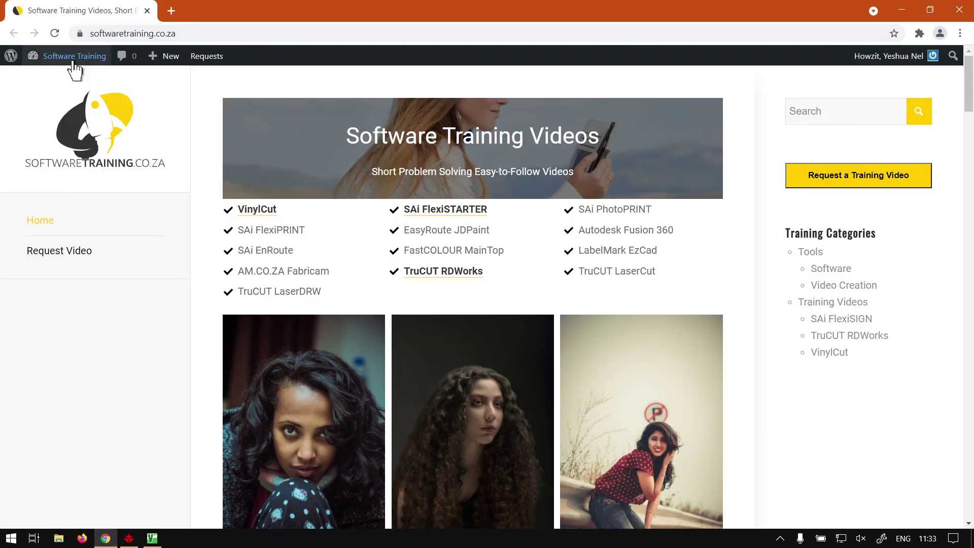
left_click(177, 34)
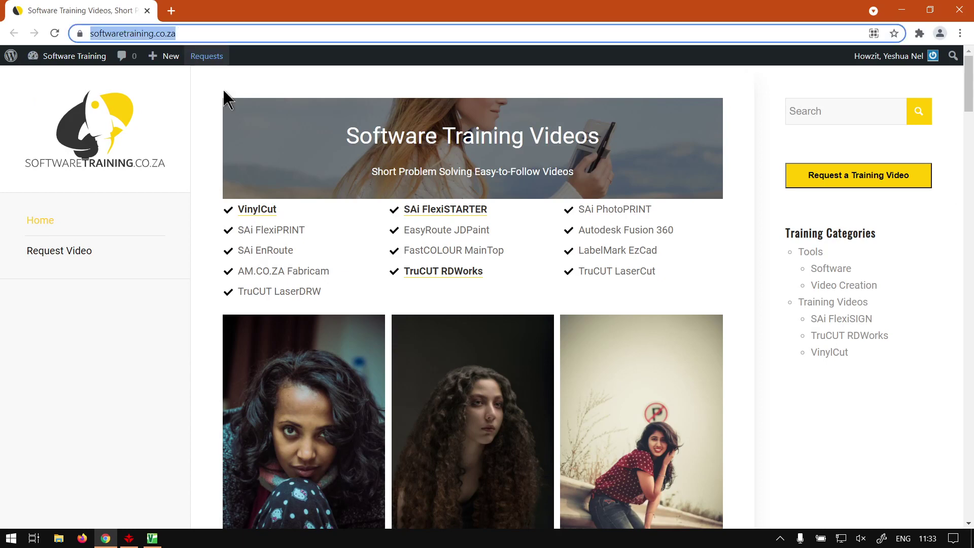
left_click(163, 359)
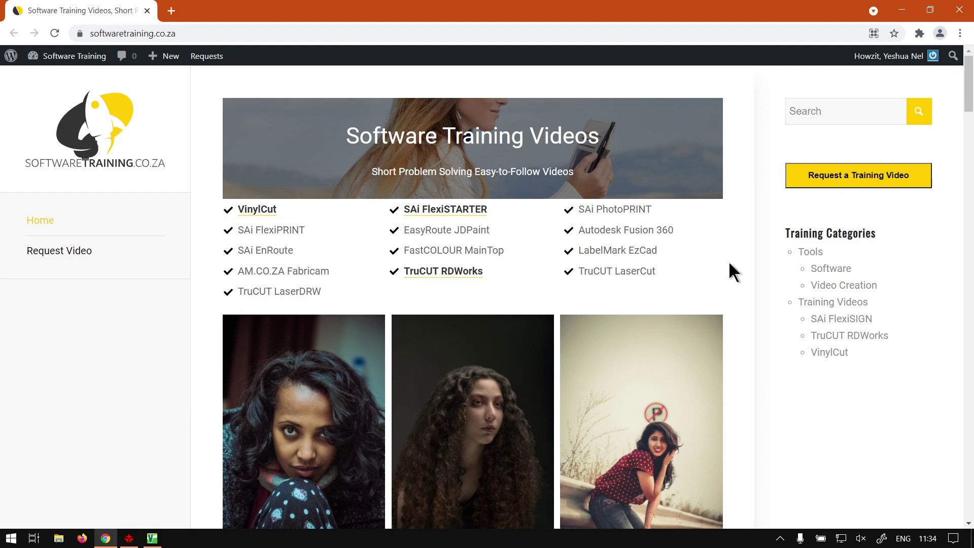
scroll(558, 365, "down", 15)
scroll(558, 369, "up", 15)
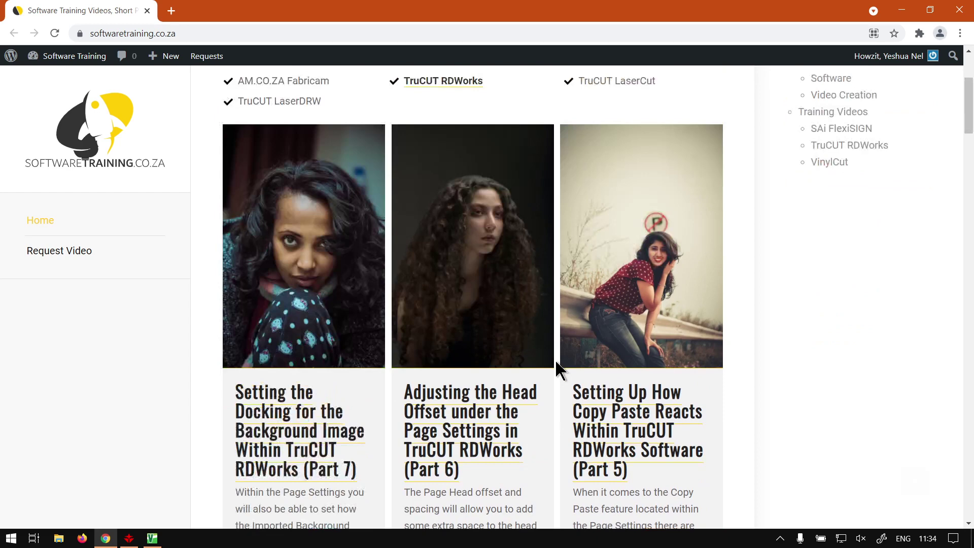